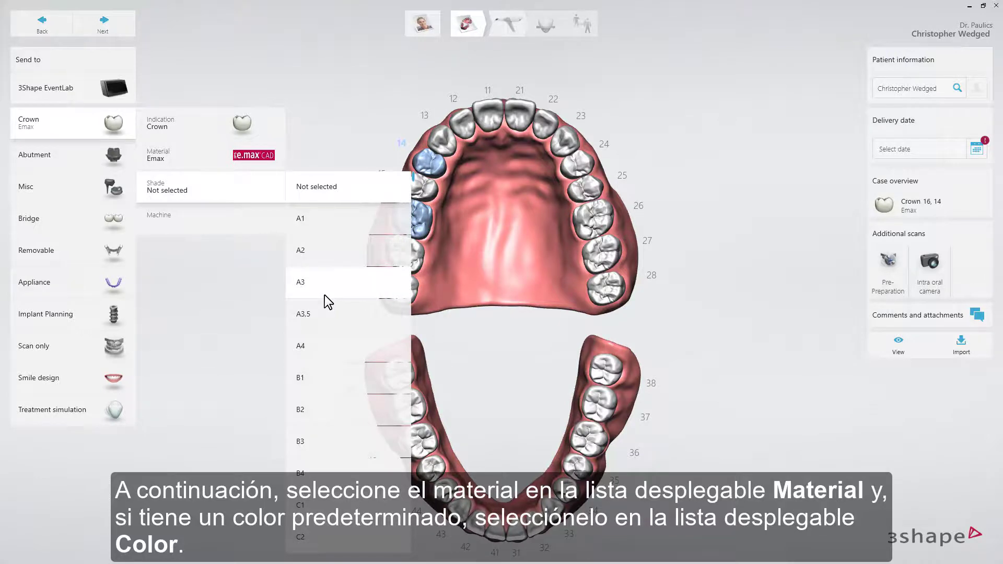
# - Set the crowns on teeth 16 and 14 to shade A3, and assign tooth 15 an Emax Crown Pontic in shade A3
pyautogui.click(324, 296)
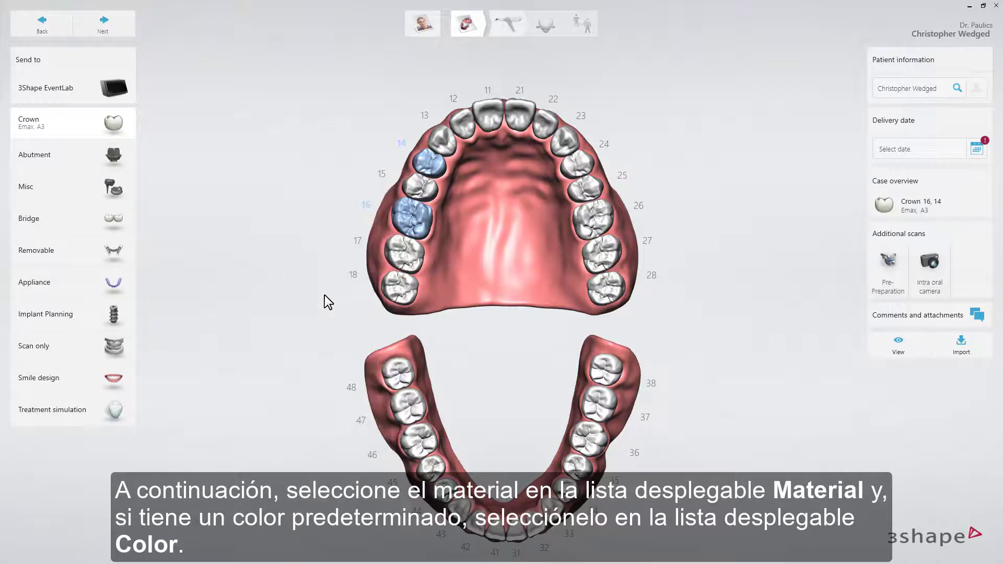
pyautogui.click(411, 188)
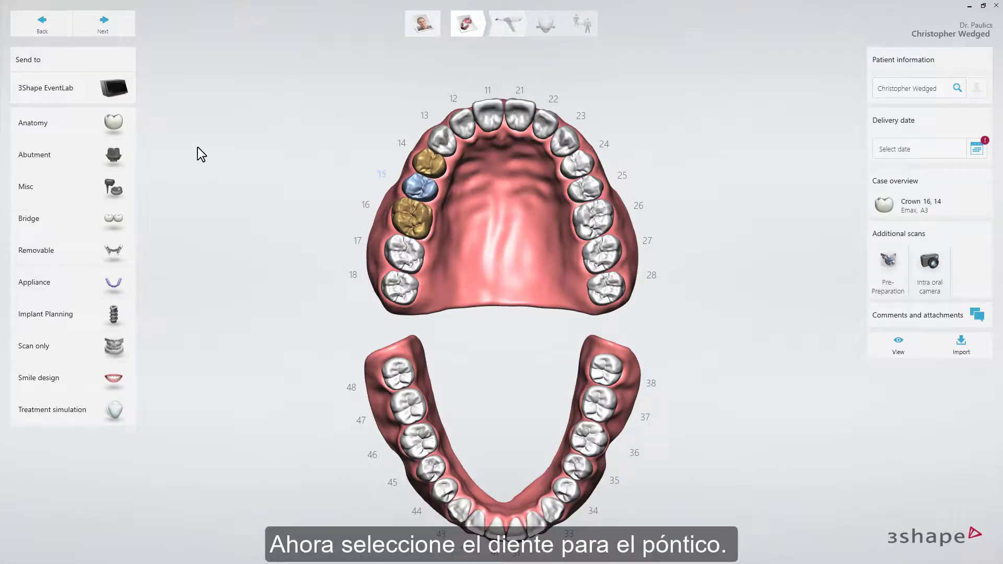
pyautogui.click(123, 124)
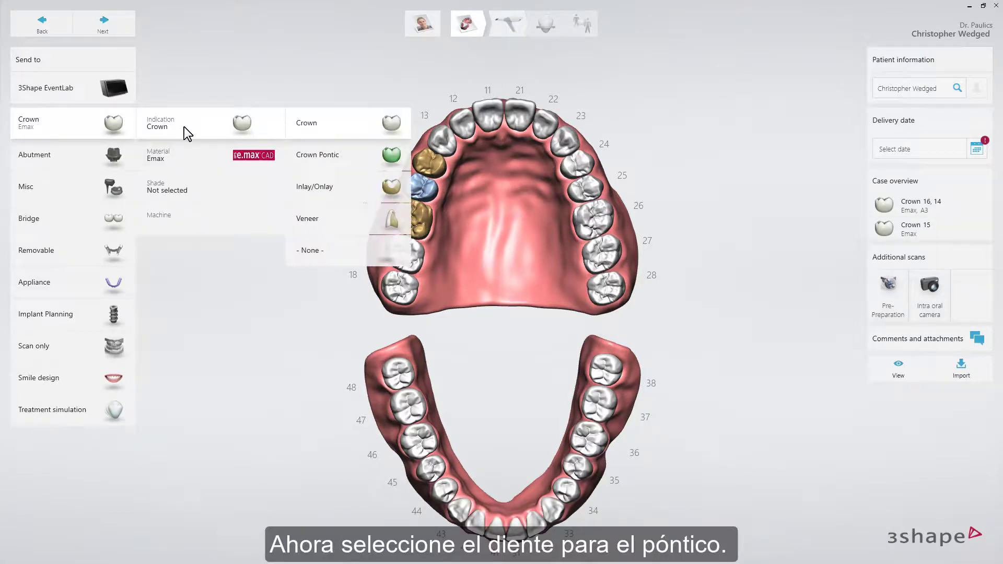
pyautogui.click(338, 152)
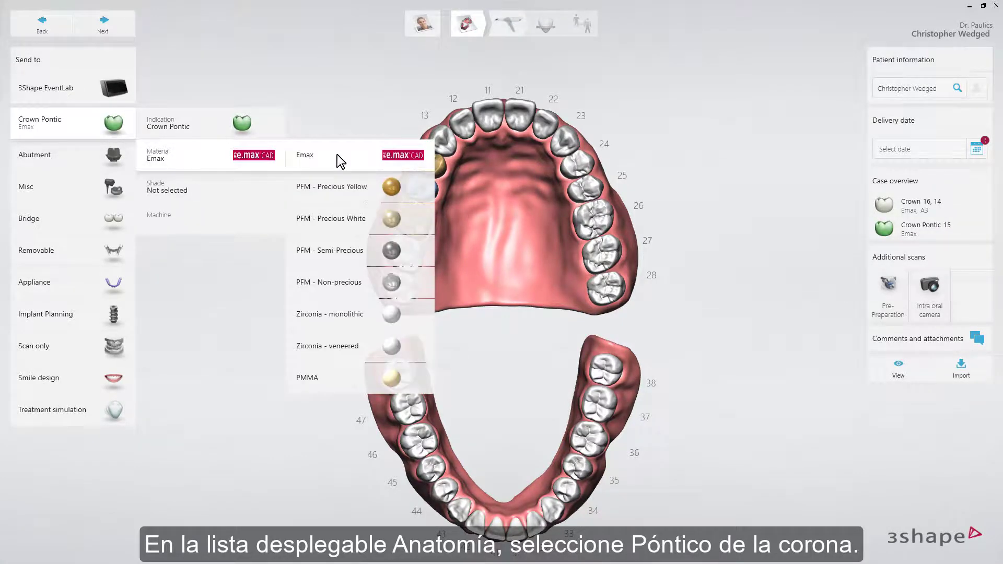
pyautogui.click(337, 155)
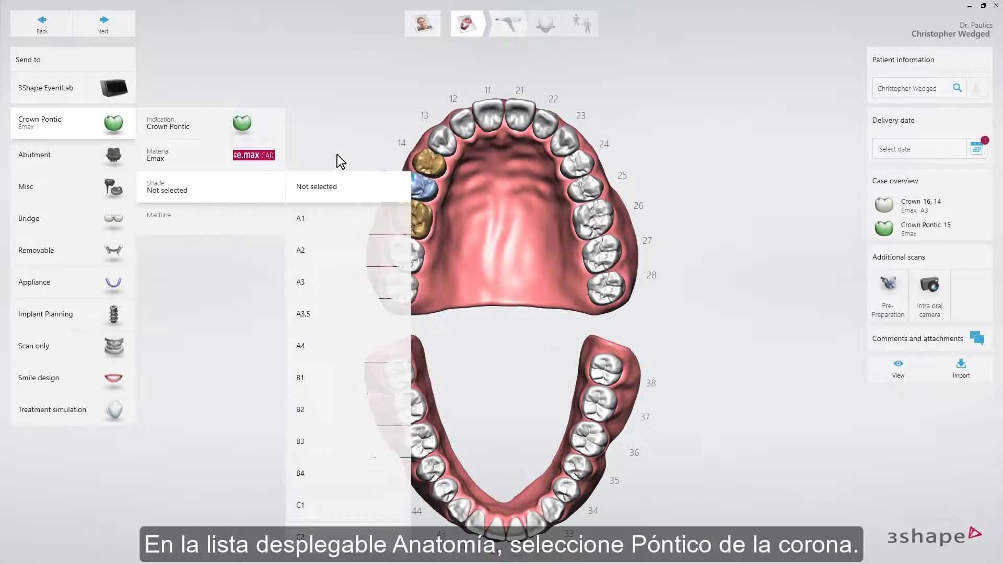
pyautogui.click(330, 297)
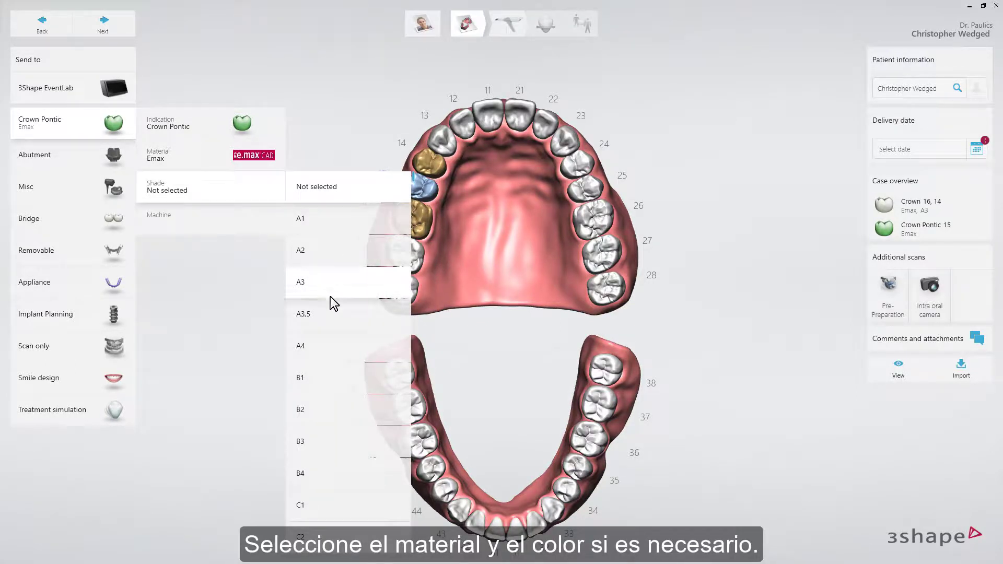
# - Group teeth 14, 15 and 16 into one bridge, using the Bridge indication with type None
pyautogui.click(422, 165)
pyautogui.keyDown('ctrl'); pyautogui.click(412, 215); pyautogui.keyUp('ctrl')
pyautogui.keyDown('ctrl'); pyautogui.click(416, 194); pyautogui.keyUp('ctrl')
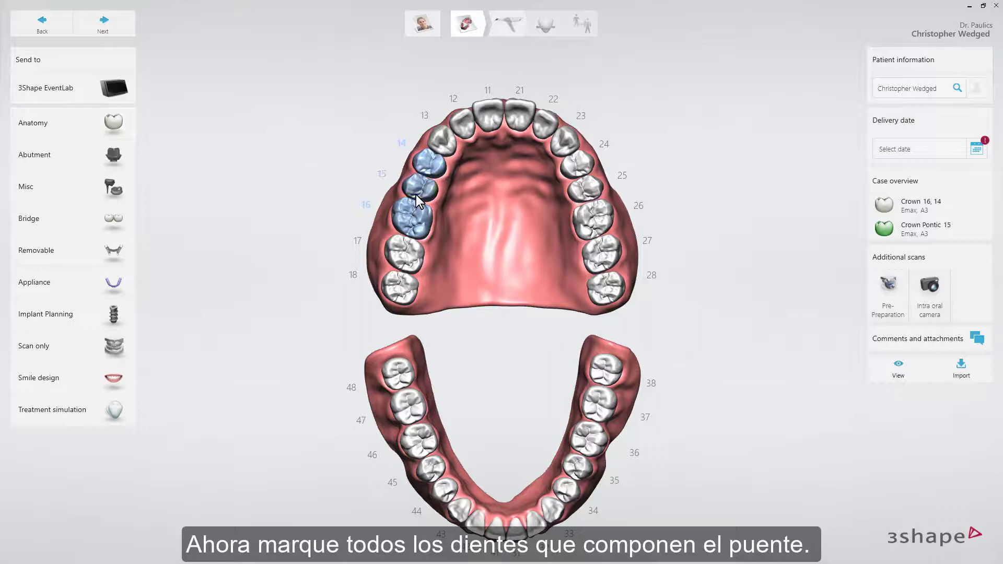
pyautogui.click(114, 222)
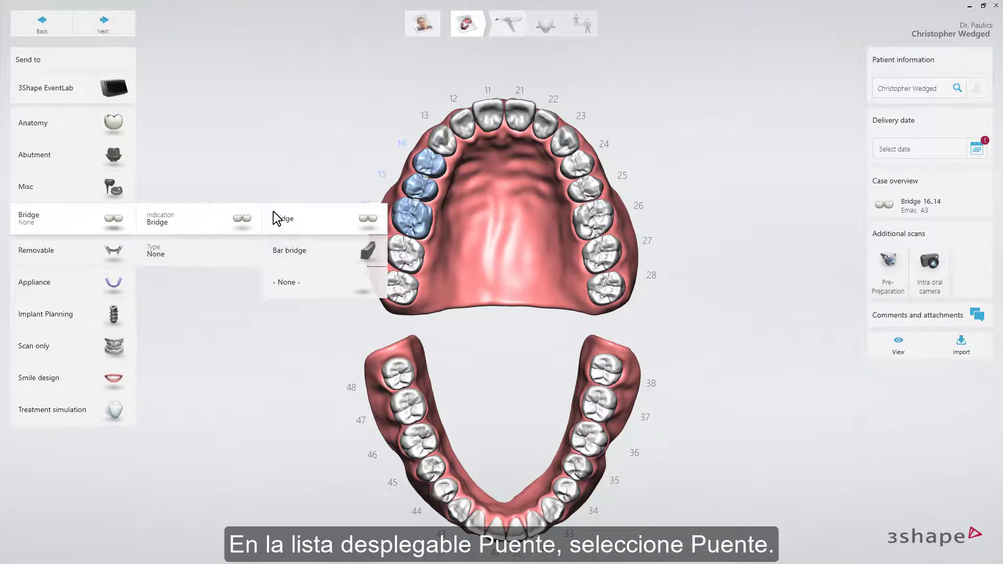
pyautogui.click(320, 221)
pyautogui.click(320, 250)
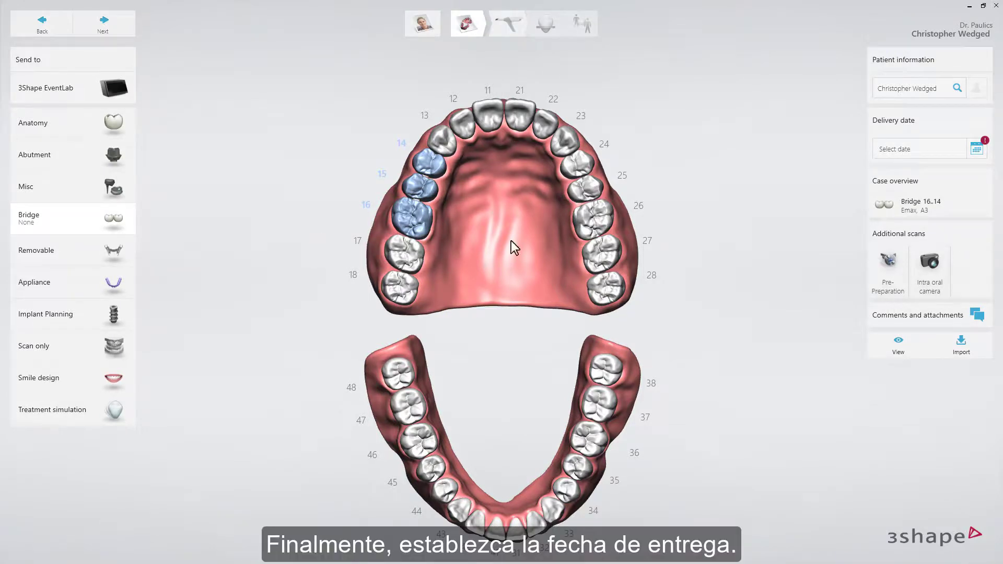
# - Set the delivery date to 28 September 2018 at 13:00 and go to the scan page
pyautogui.click(975, 150)
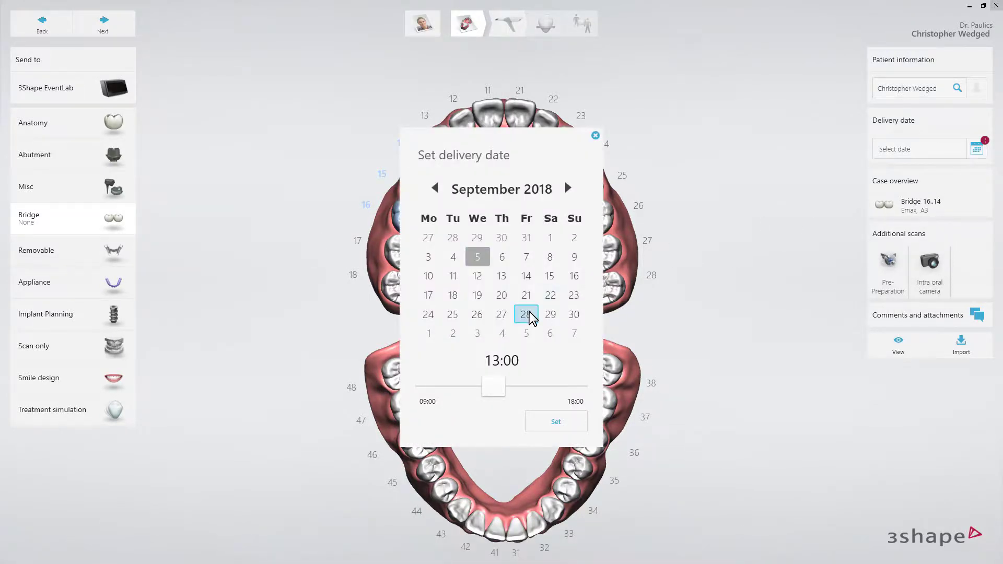
pyautogui.click(542, 418)
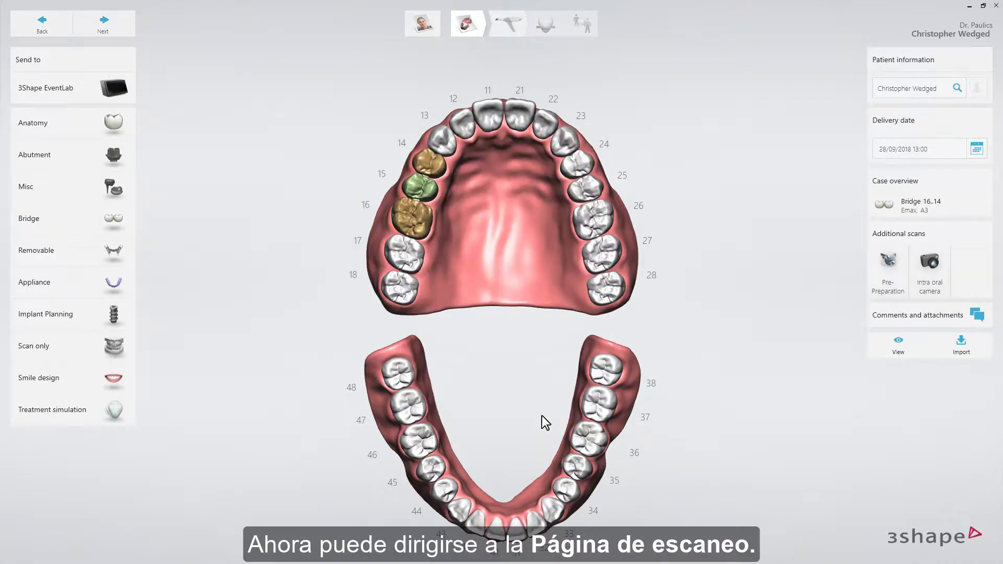
pyautogui.click(506, 33)
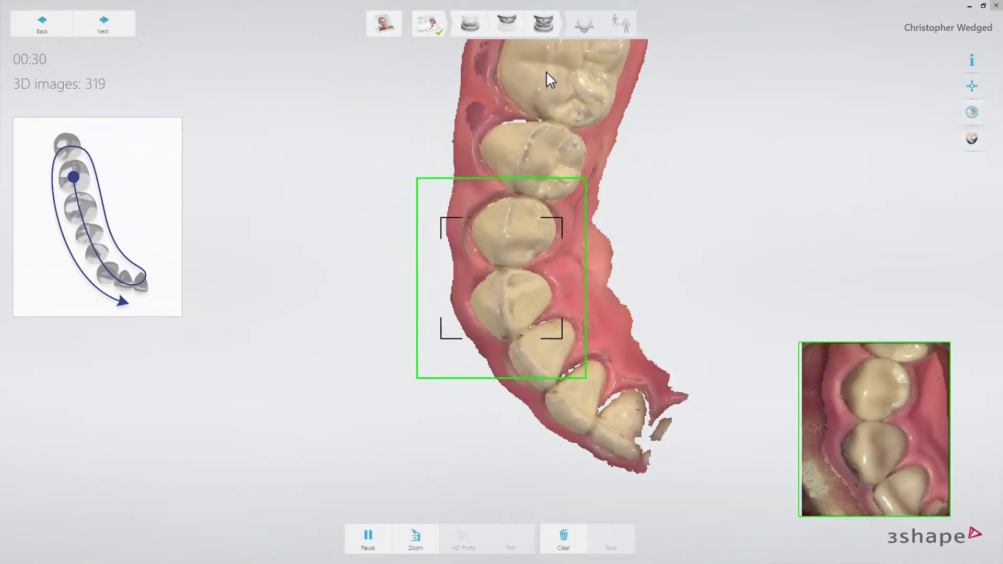
# - Go to the upper jaw scan and lock the surface around the margins of both prepared teeth
pyautogui.click(511, 31)
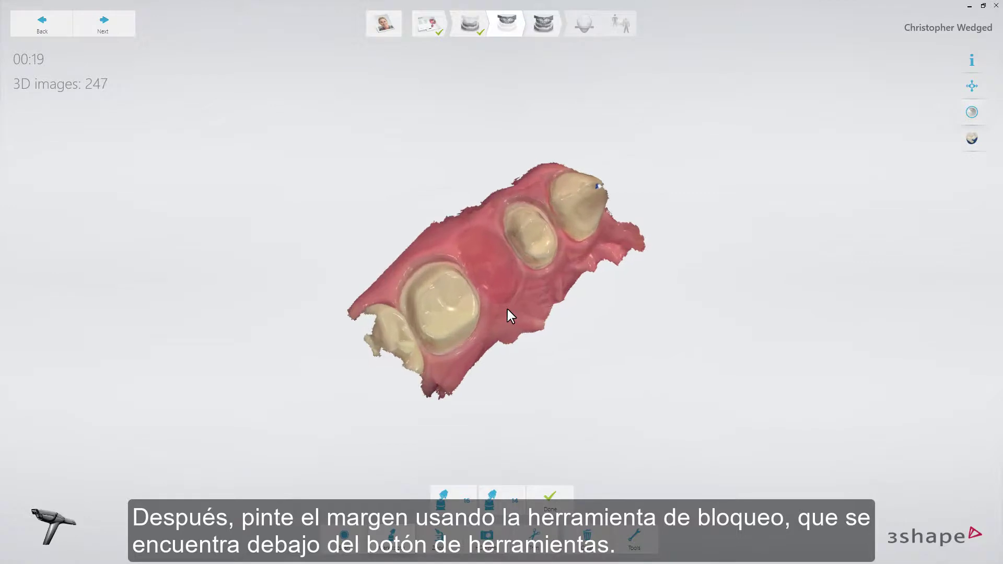
pyautogui.moveTo(553, 296); pyautogui.dragTo(530, 309, button='right')
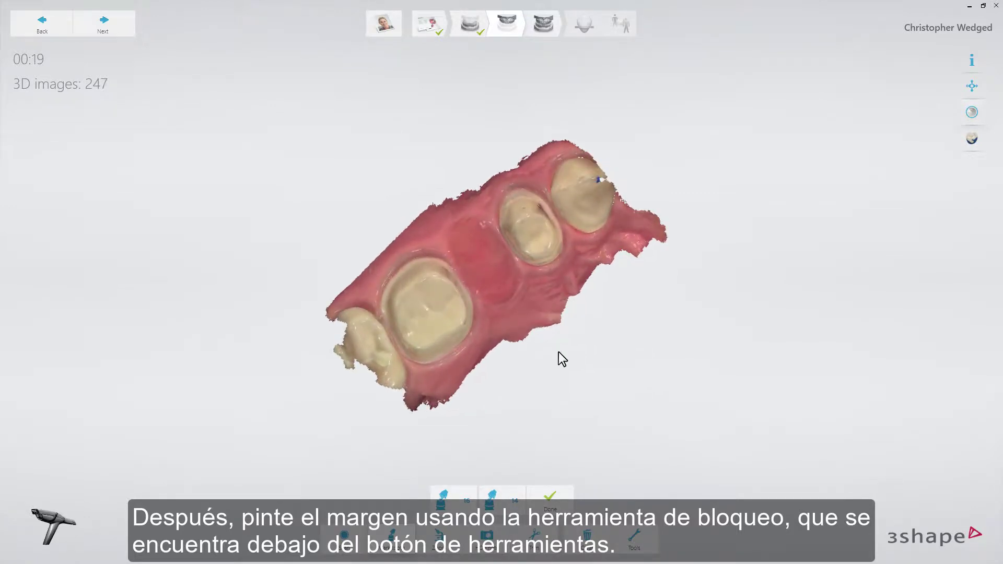
pyautogui.click(637, 539)
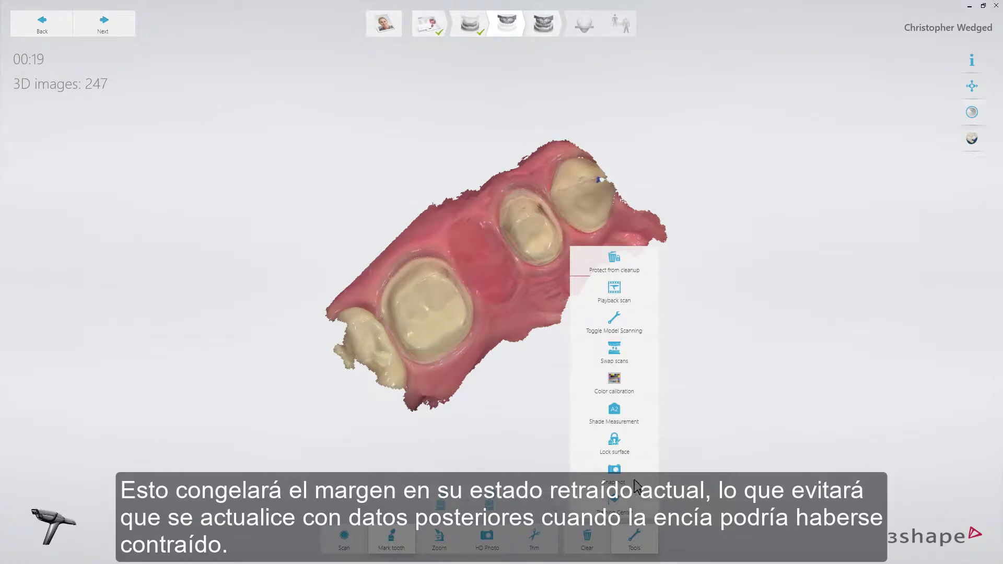
pyautogui.click(629, 449)
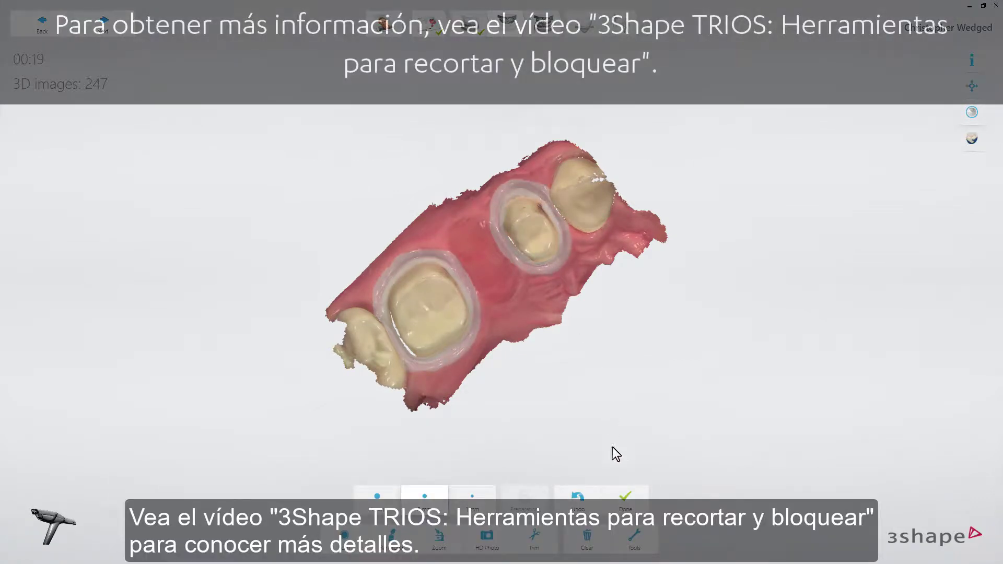
pyautogui.click(627, 496)
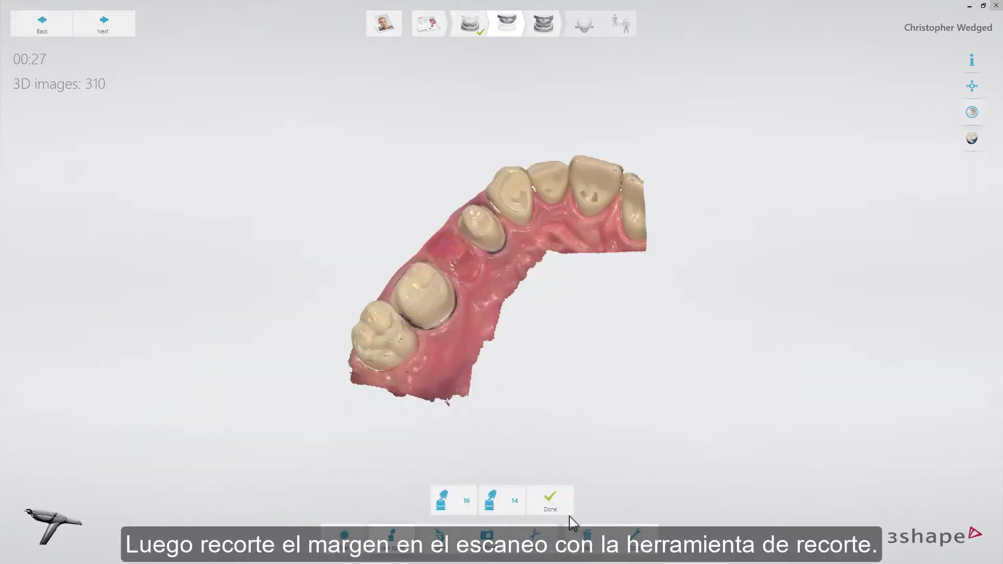
# - Trim the scan around the margins of both prepared teeth with the 2 mm brush and finish trimming
pyautogui.click(534, 537)
pyautogui.moveTo(506, 390)
pyautogui.mouseDown(button='right')
pyautogui.moveTo(431, 405)
pyautogui.moveTo(466, 432)
pyautogui.mouseUp(button='right')
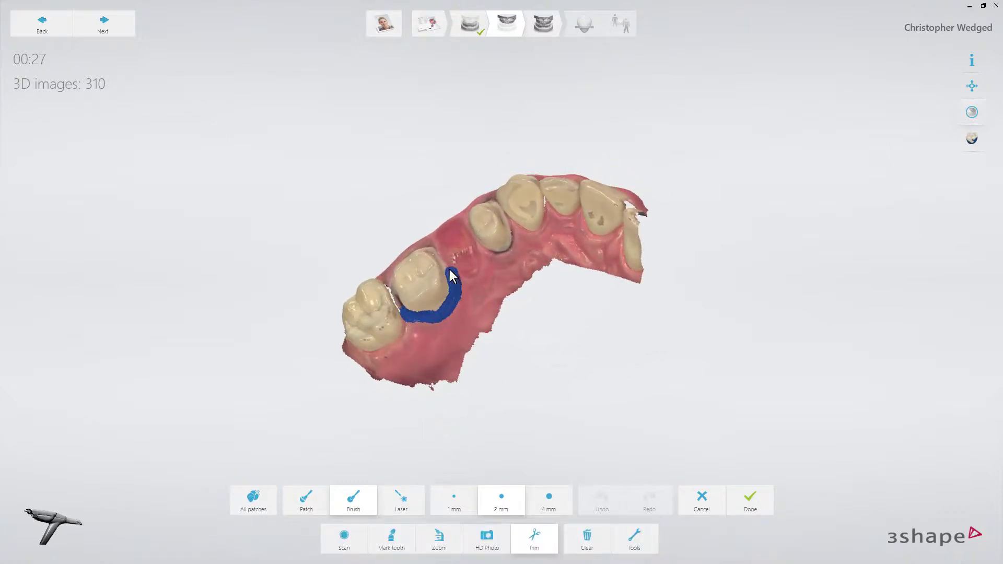
pyautogui.moveTo(449, 270); pyautogui.dragTo(461, 265)
pyautogui.moveTo(461, 265); pyautogui.dragTo(448, 265, button='right')
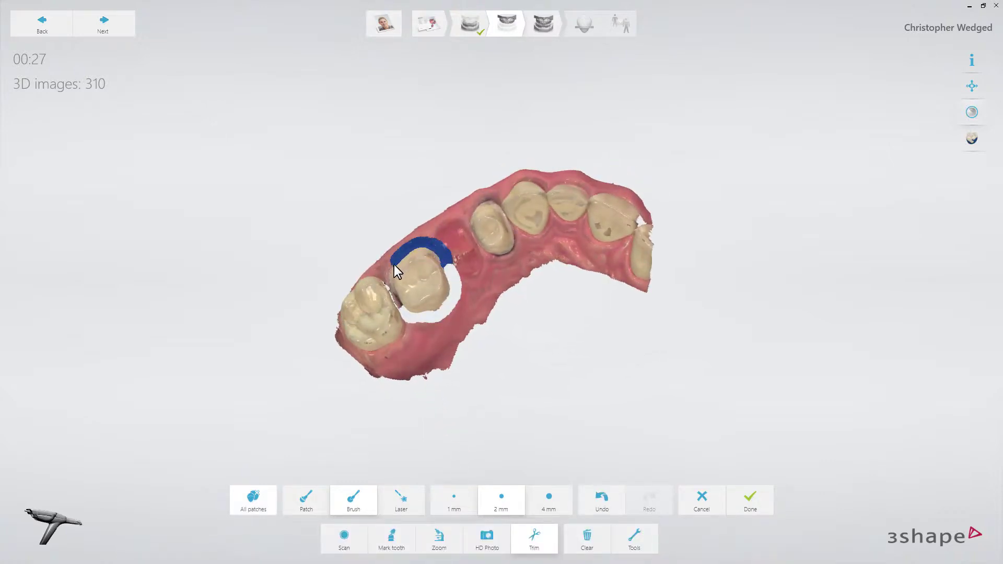
pyautogui.moveTo(400, 302); pyautogui.dragTo(402, 300)
pyautogui.moveTo(493, 274); pyautogui.dragTo(474, 241, button='right')
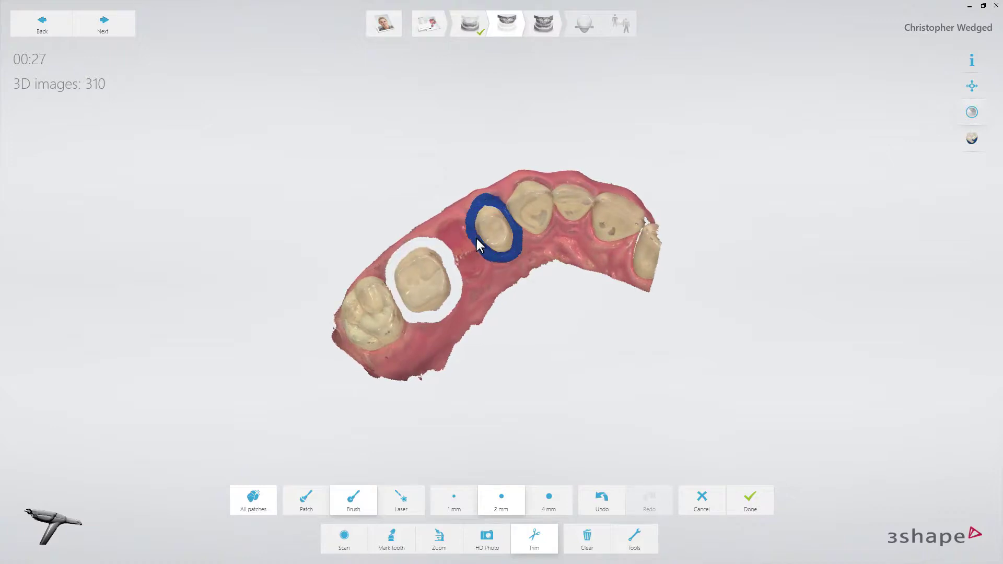
pyautogui.click(753, 503)
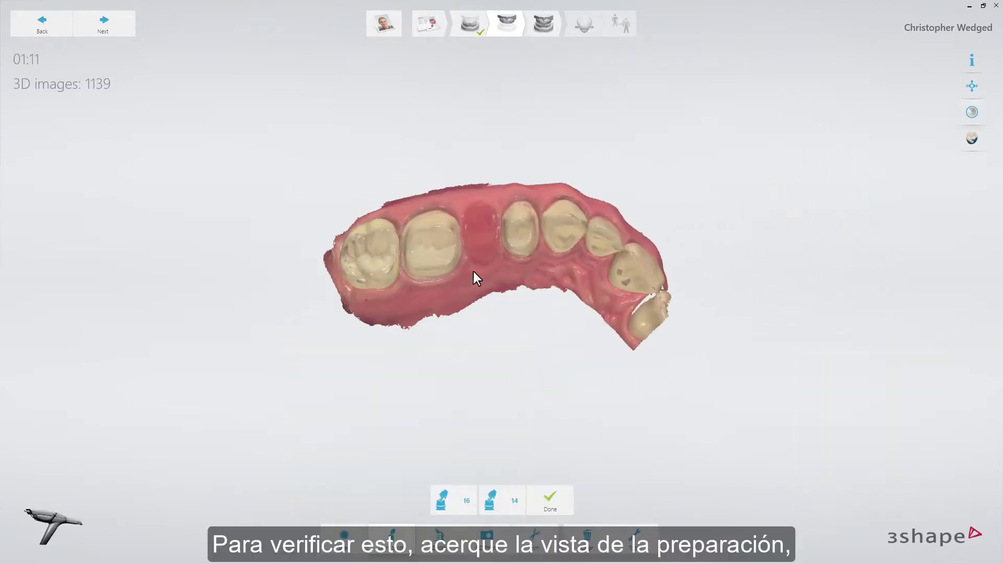
# - Check the preparations up close without scan colours, and mark them as teeth 16 and 14 on the upper scan
pyautogui.scroll(5, 479, 249)
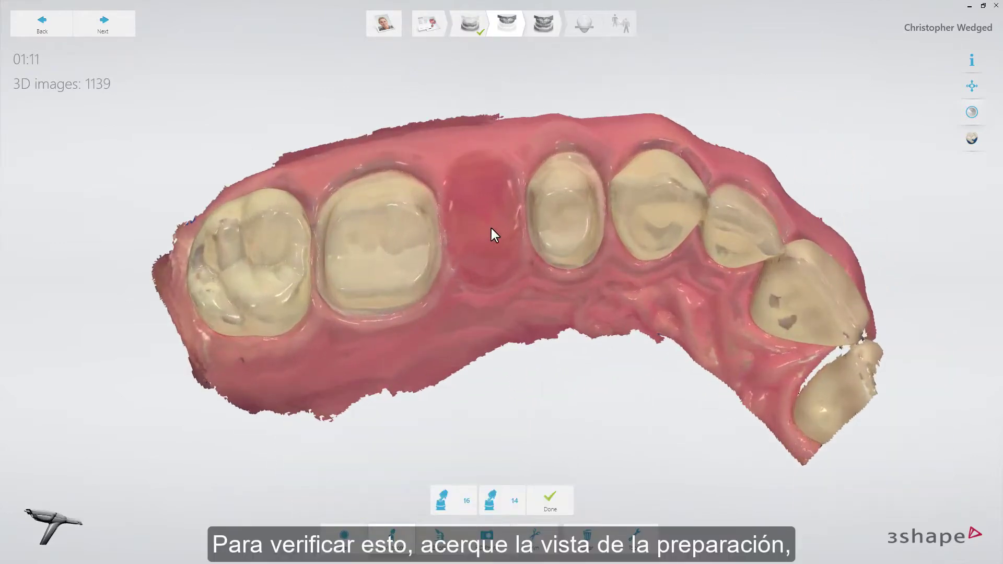
pyautogui.click(975, 111)
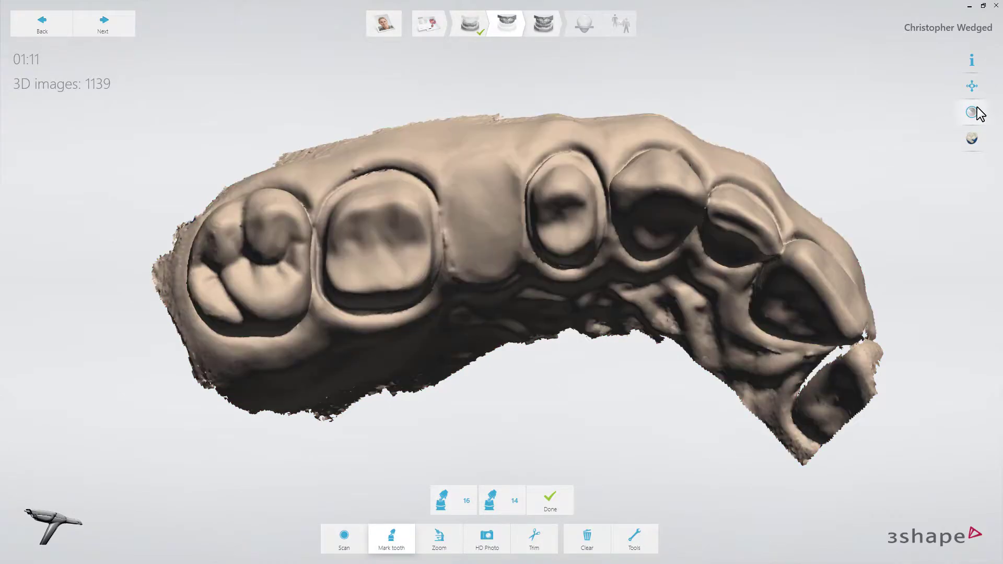
pyautogui.moveTo(735, 153); pyautogui.dragTo(843, 118, button='right')
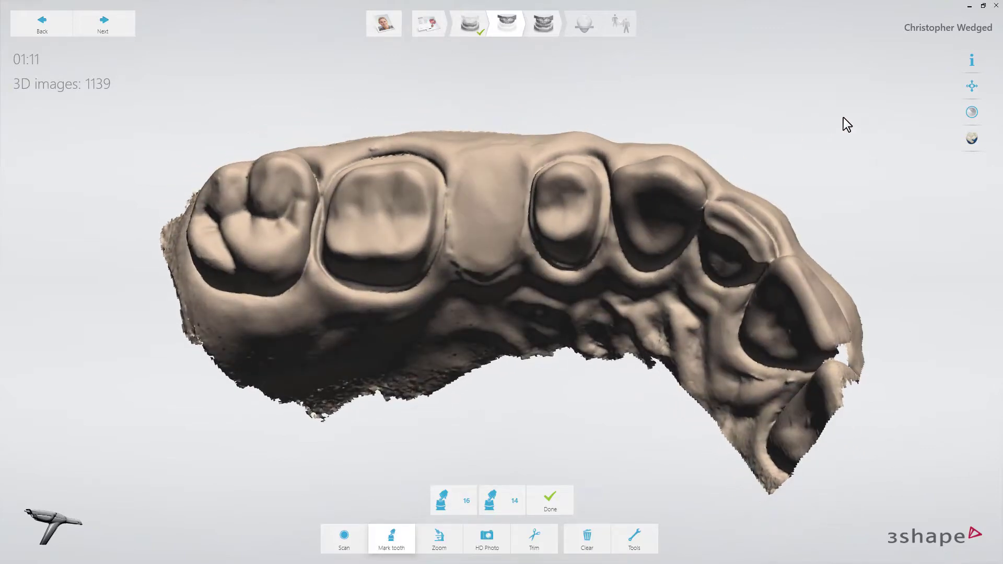
pyautogui.click(971, 113)
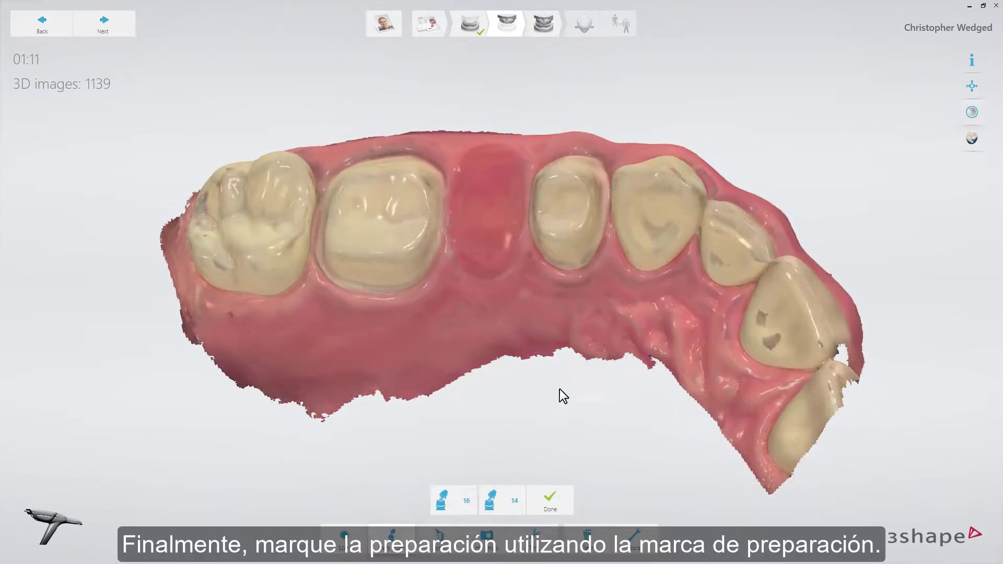
pyautogui.click(378, 221)
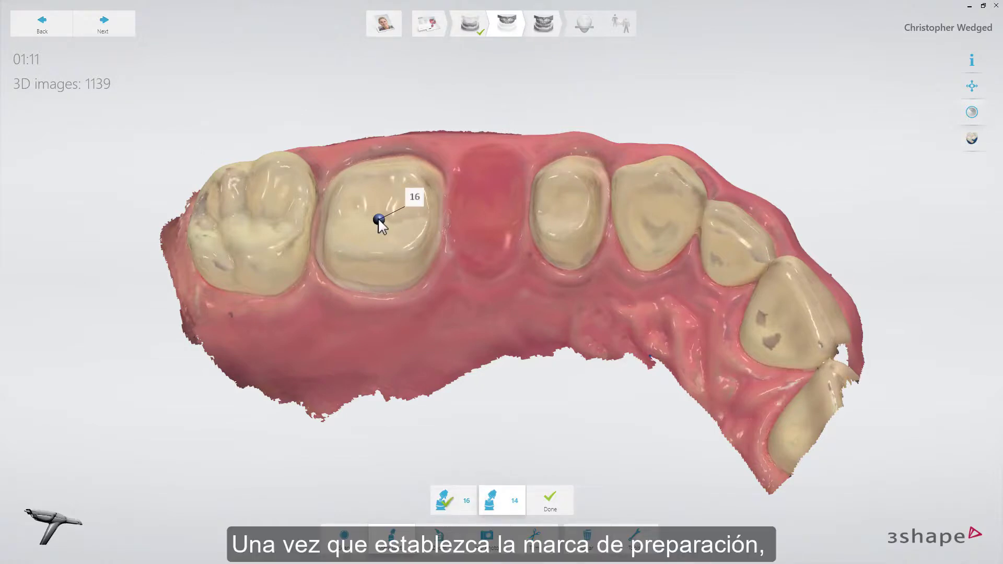
pyautogui.click(565, 208)
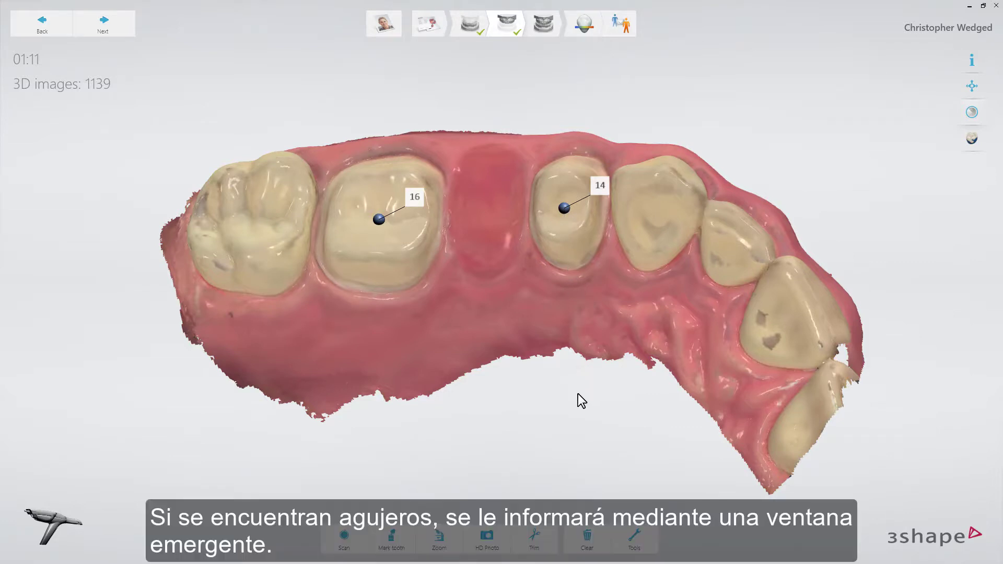
pyautogui.moveTo(576, 369); pyautogui.dragTo(587, 426, button='right')
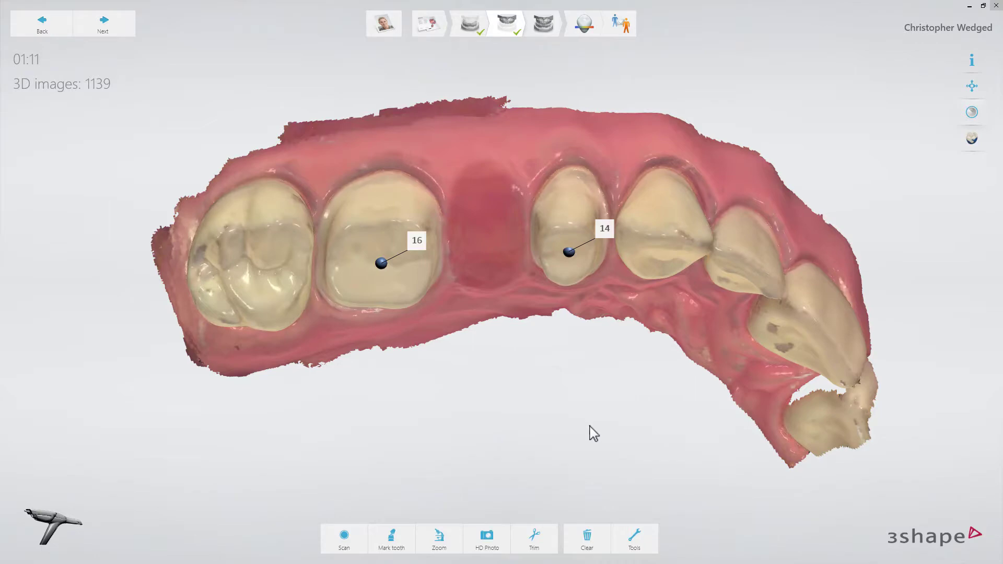
pyautogui.click(643, 538)
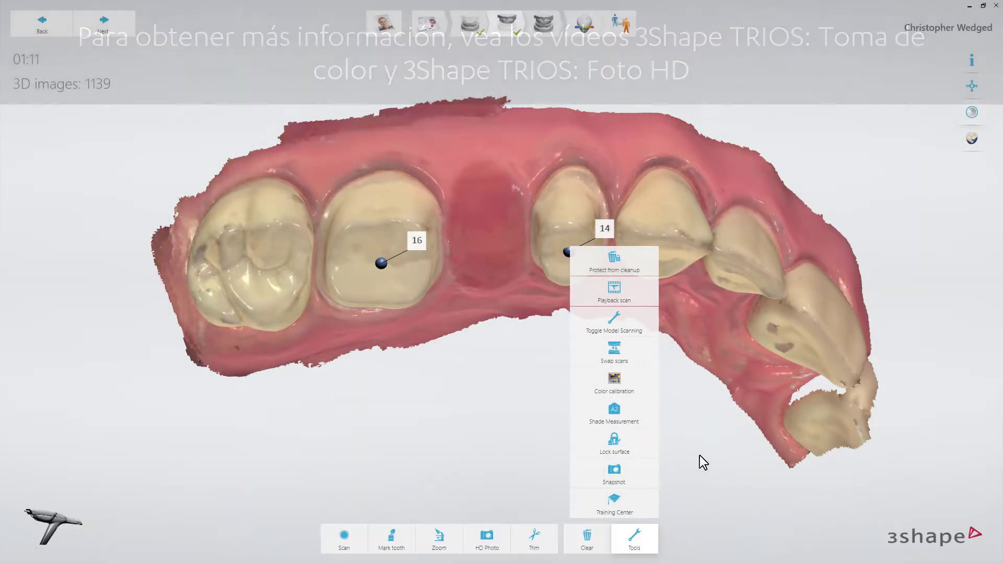
pyautogui.click(700, 456)
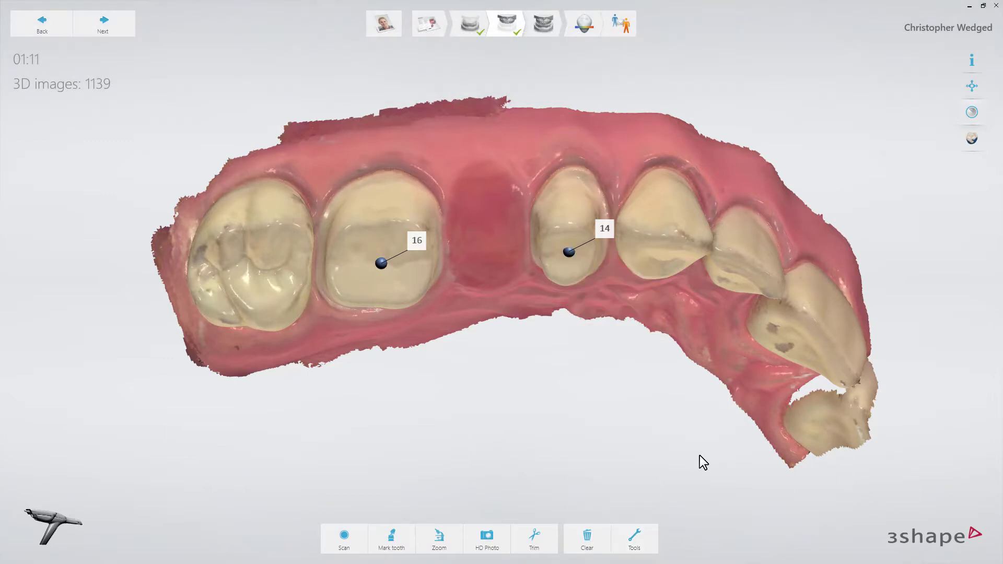
# - Move on to the bite scan and examine the occlusal clearance map with the jaws closed and separated
pyautogui.click(544, 33)
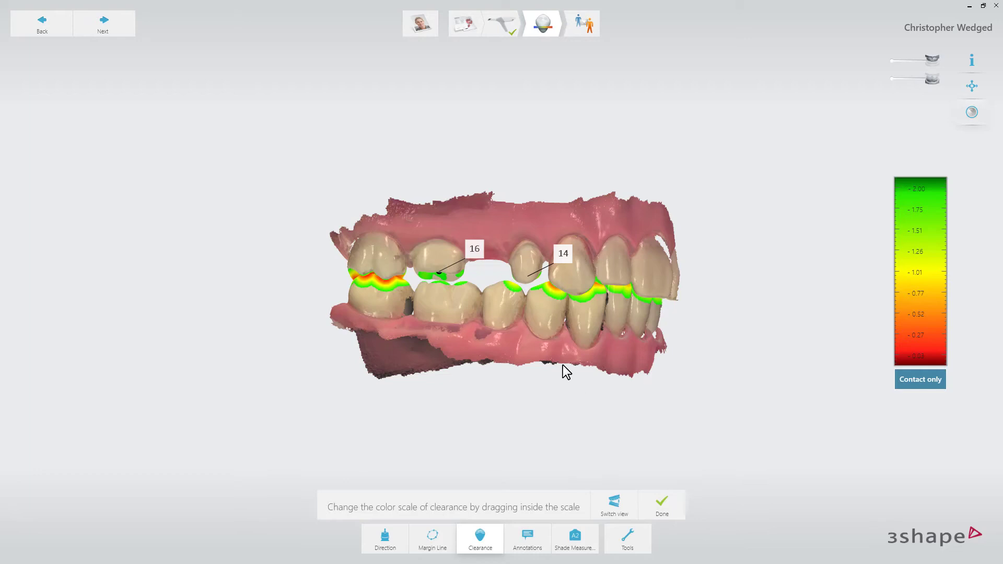
pyautogui.moveTo(563, 366); pyautogui.dragTo(607, 394, button='right')
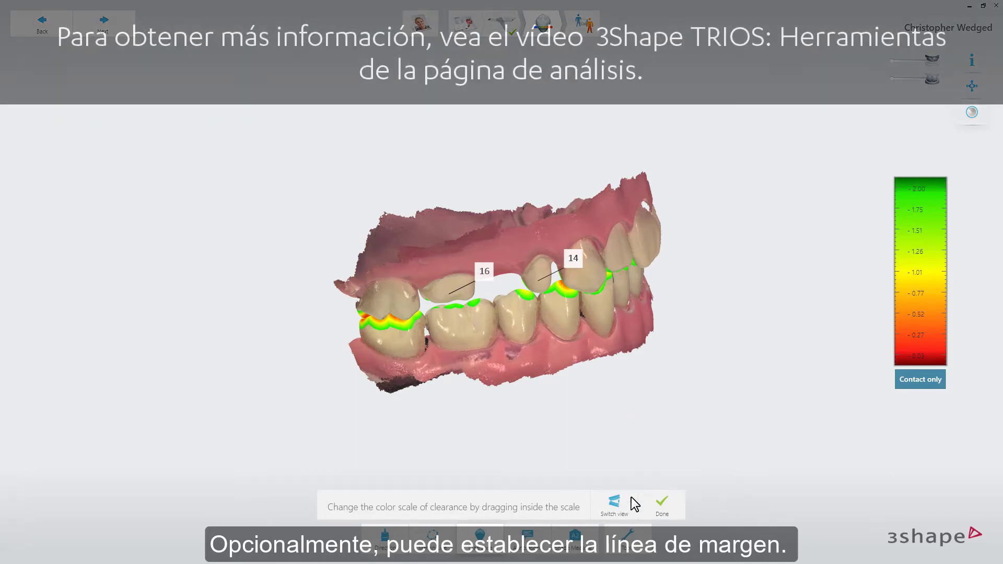
pyautogui.click(629, 500)
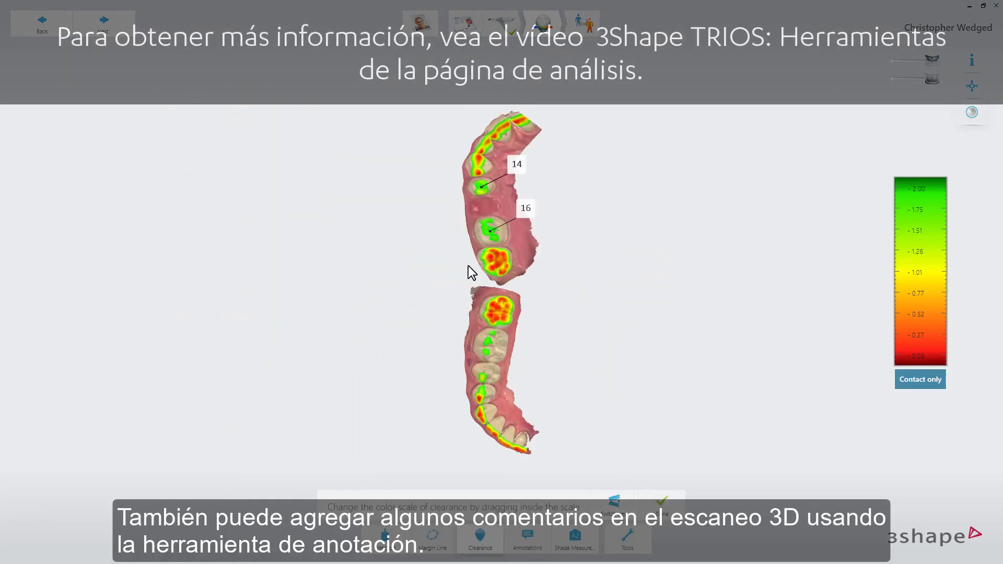
pyautogui.scroll(5, 454, 206)
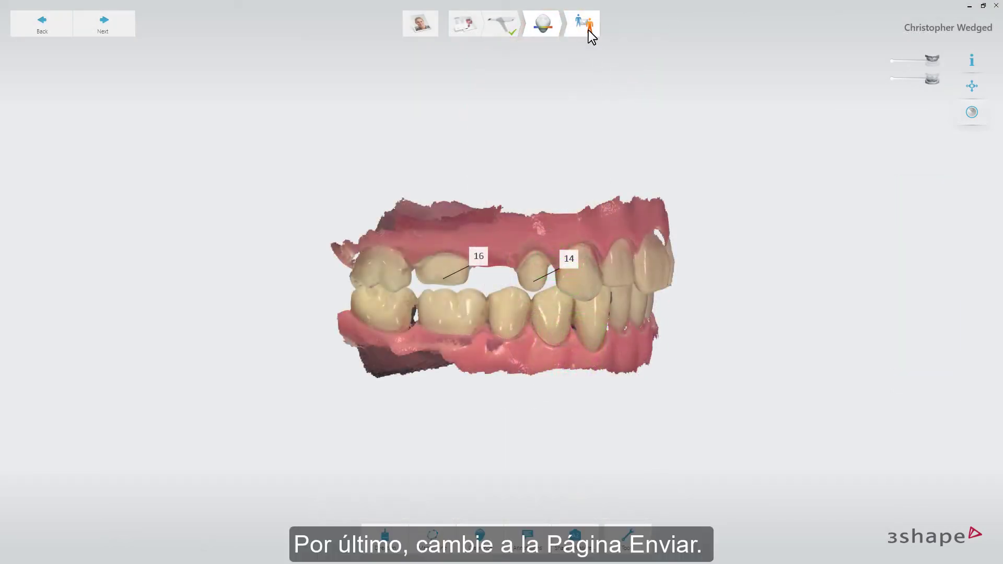
# - Go to the send page and send the bridge case
pyautogui.click(588, 30)
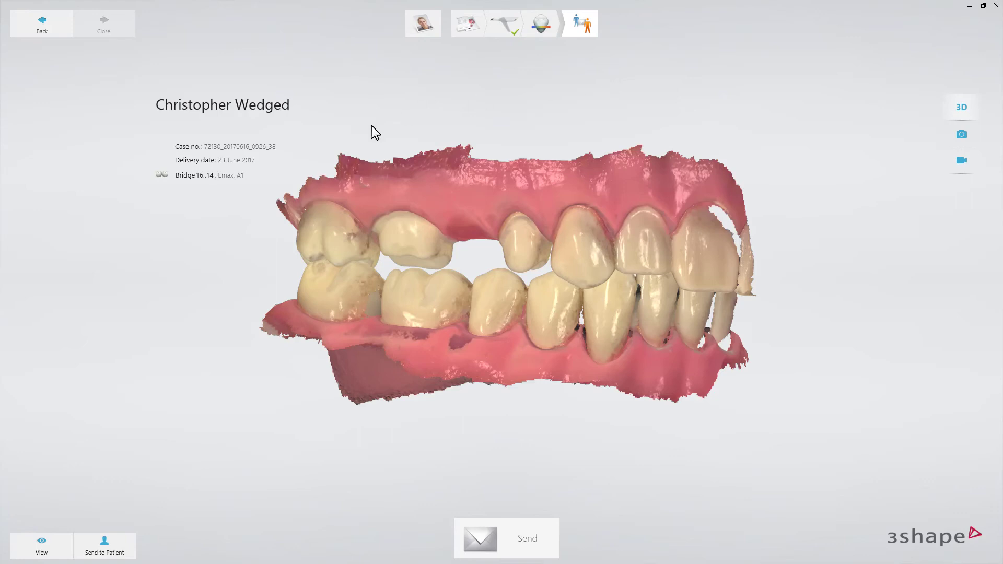
pyautogui.click(519, 529)
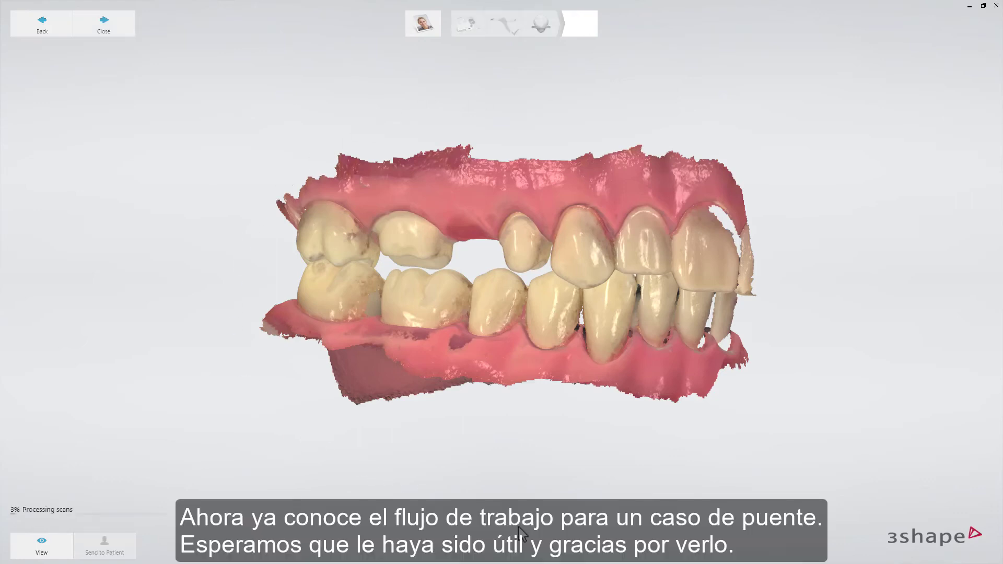